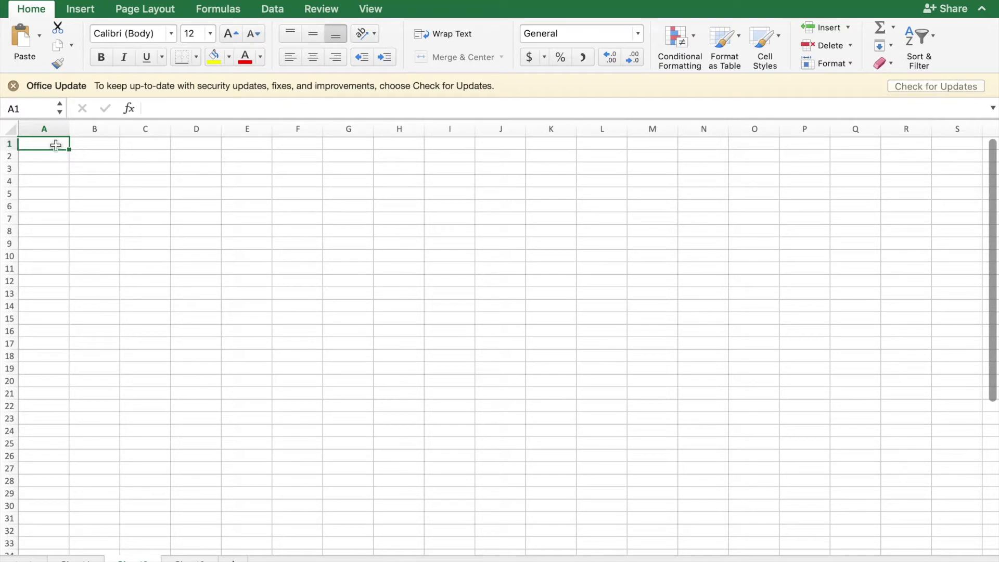
# Enter the x header followed by the values 37, 35, 40 and 31 down the column.
pyautogui.write('x')
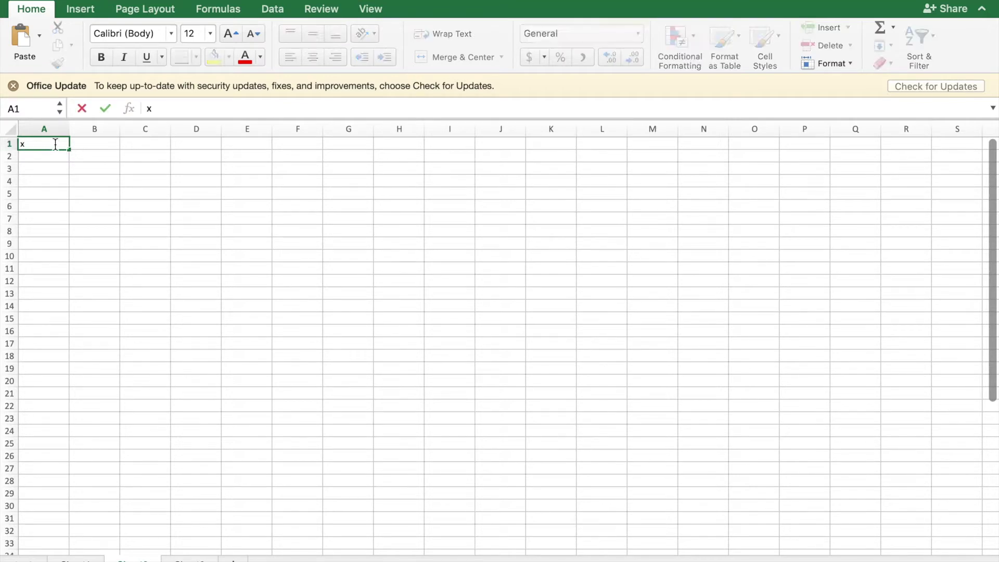
pyautogui.press('Return')
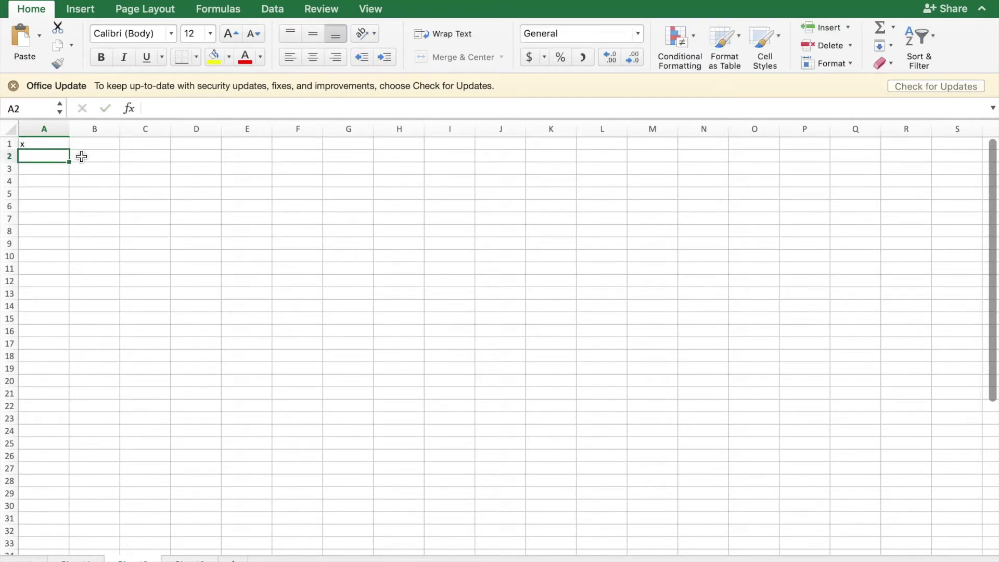
pyautogui.write('37')
pyautogui.press('Return')
pyautogui.write('35')
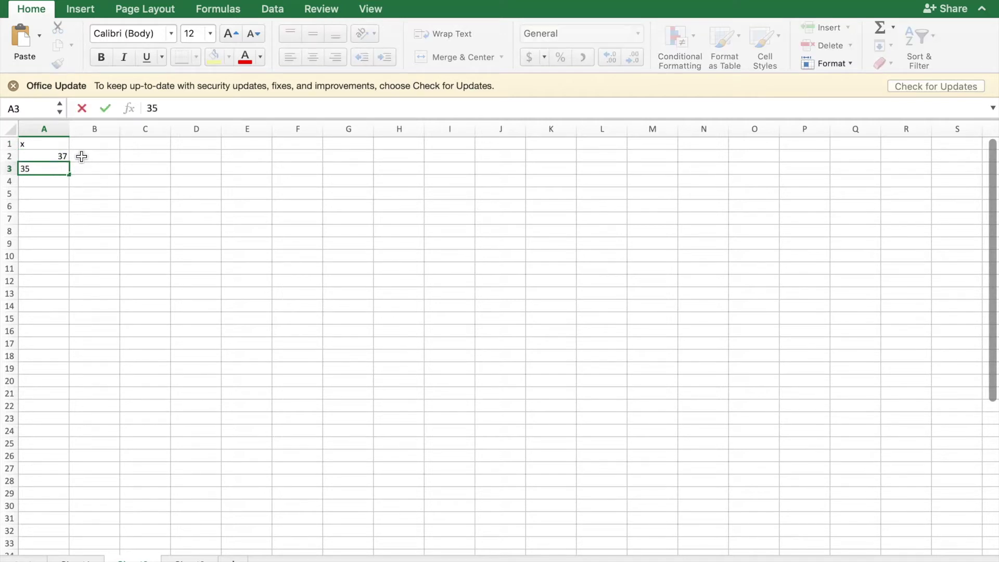
pyautogui.press('Return')
pyautogui.write('40')
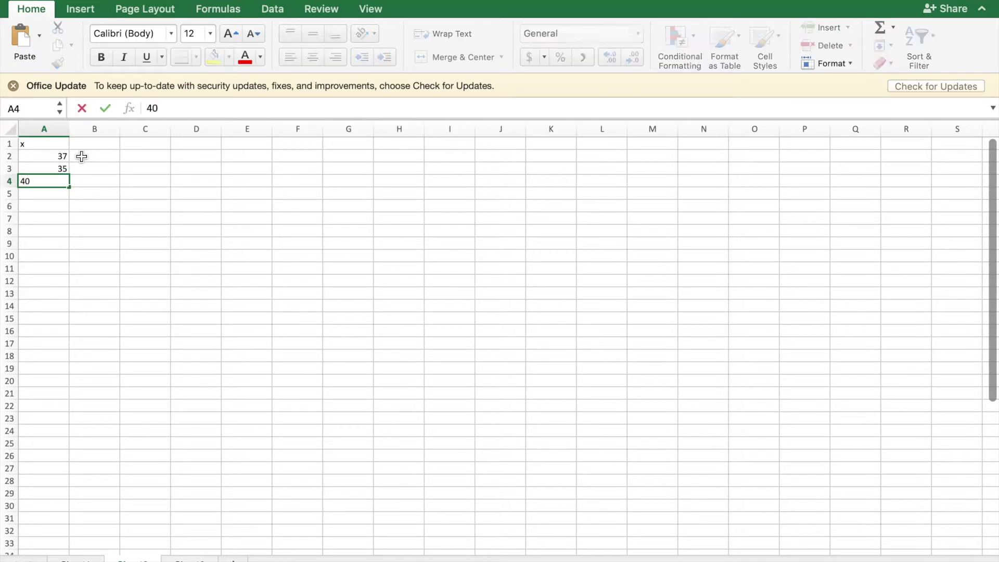
pyautogui.press('Return')
pyautogui.write('31')
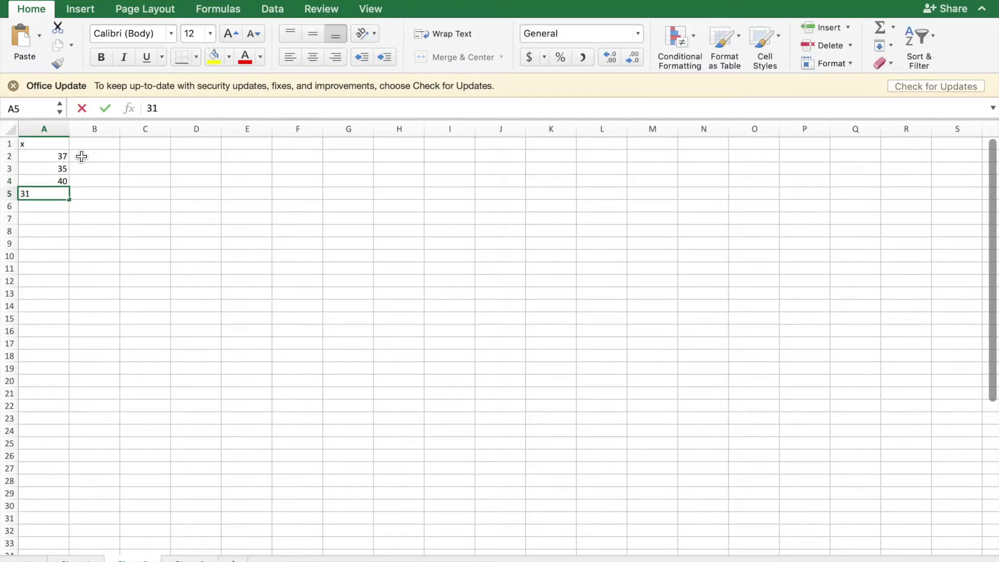
pyautogui.press('Return')
# Continue the column with the values 35, 33, 31 and 40.
pyautogui.write('35')
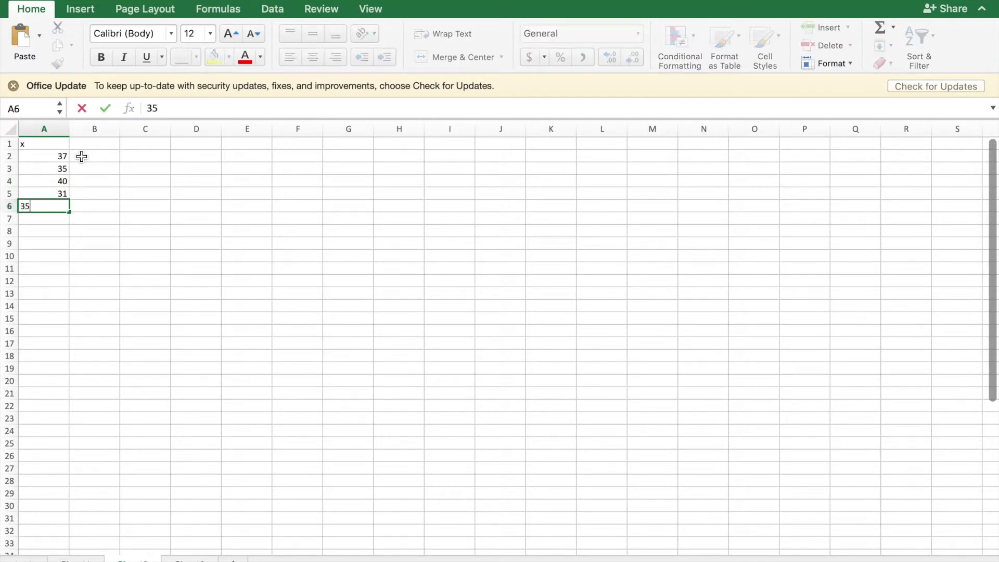
pyautogui.press('Return')
pyautogui.write('33')
pyautogui.press('Return')
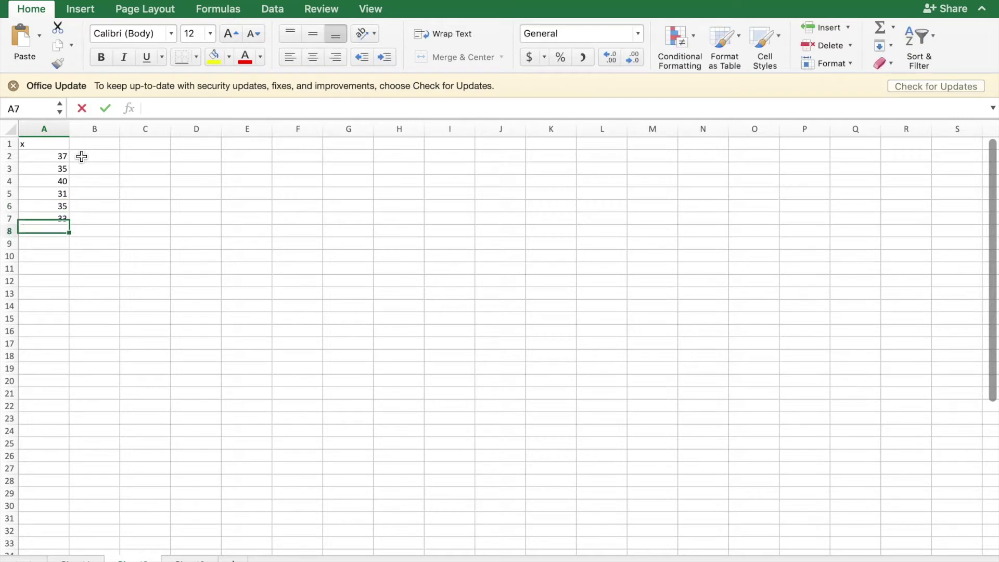
pyautogui.write('31')
pyautogui.press('Return')
pyautogui.write('40')
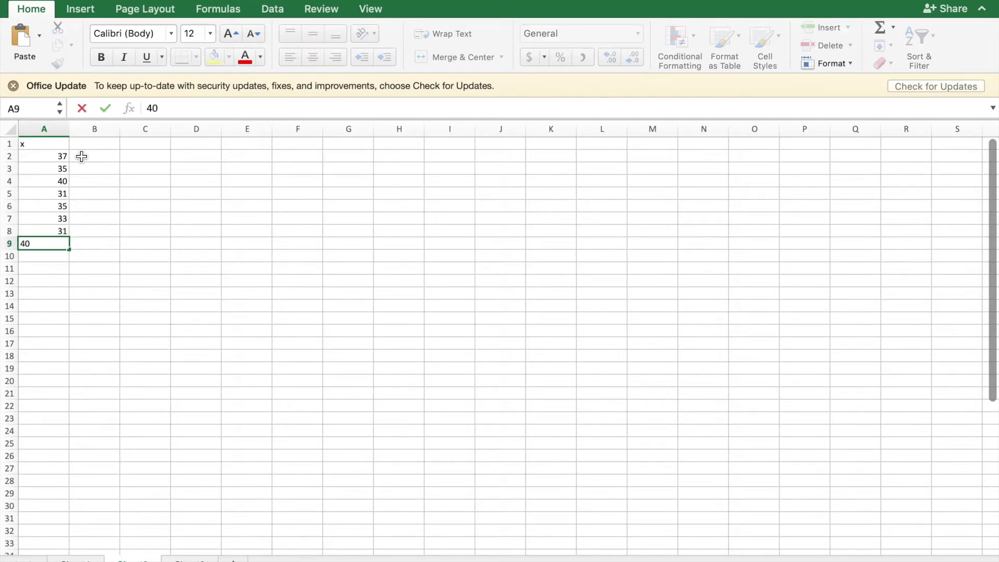
pyautogui.press('Return')
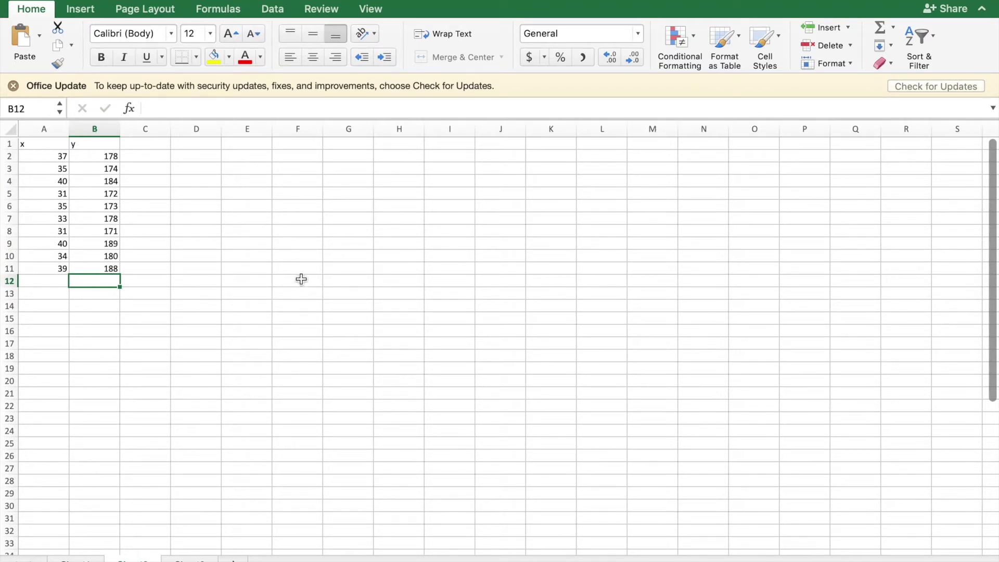
# Label E2 'mean x' and put =AVERAGE(A2:A11) in F2, giving 35.5.
pyautogui.click(243, 156)
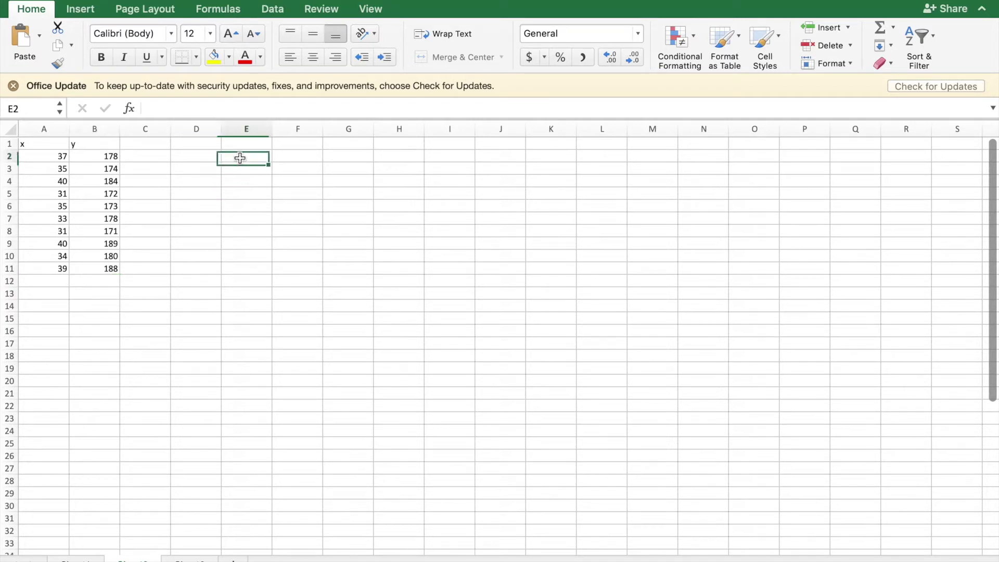
pyautogui.write('mean x')
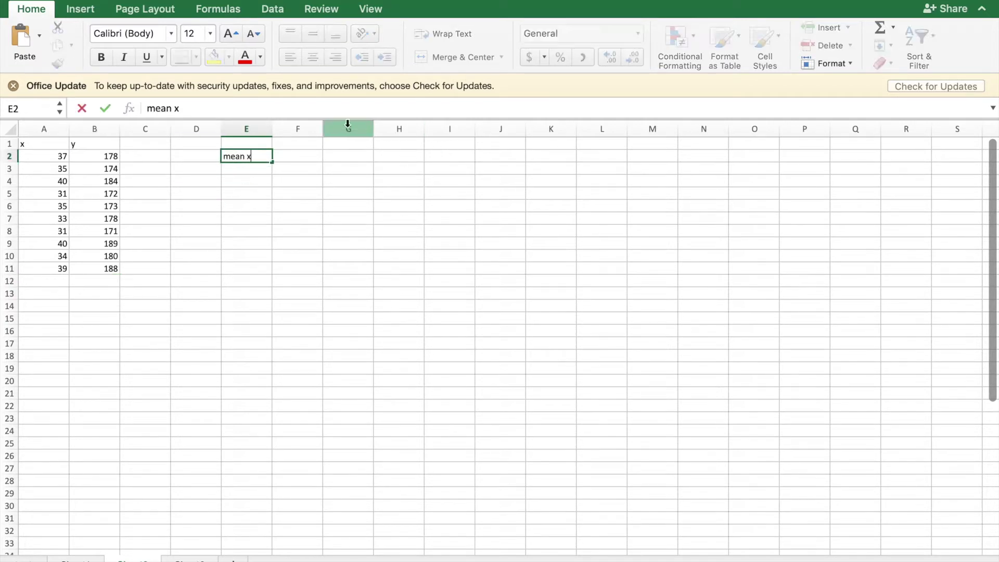
pyautogui.click(294, 157)
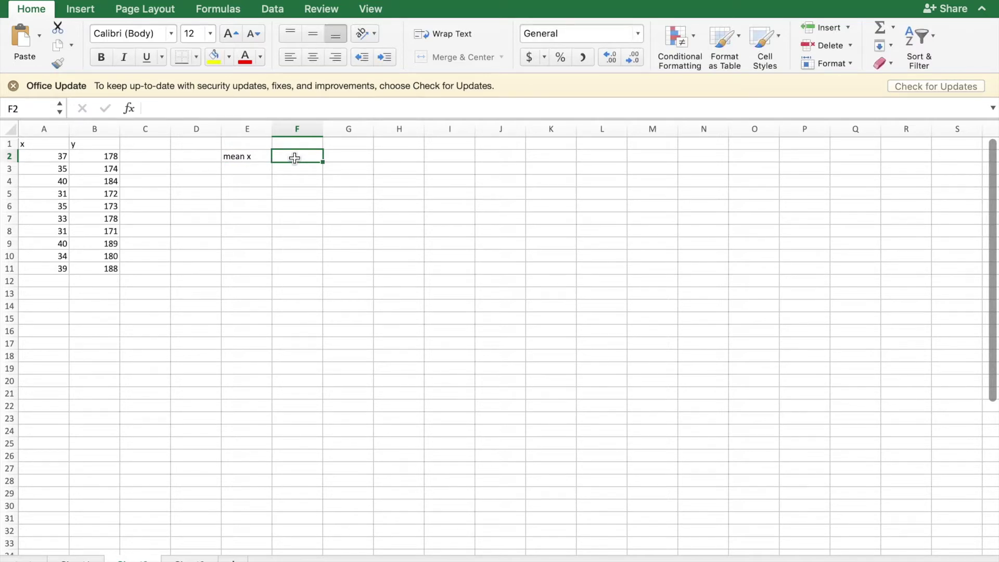
pyautogui.write('=av')
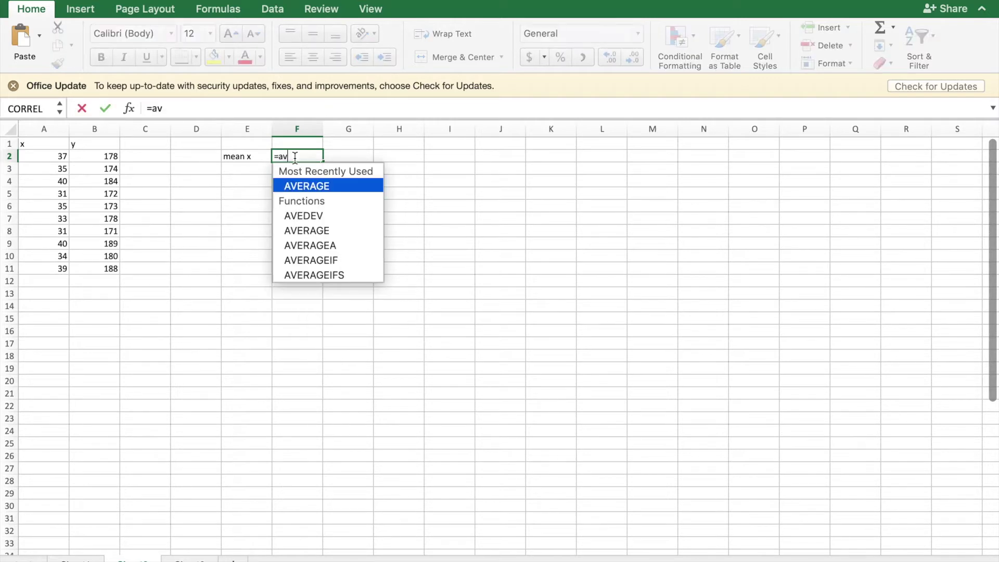
pyautogui.doubleClick(307, 186)
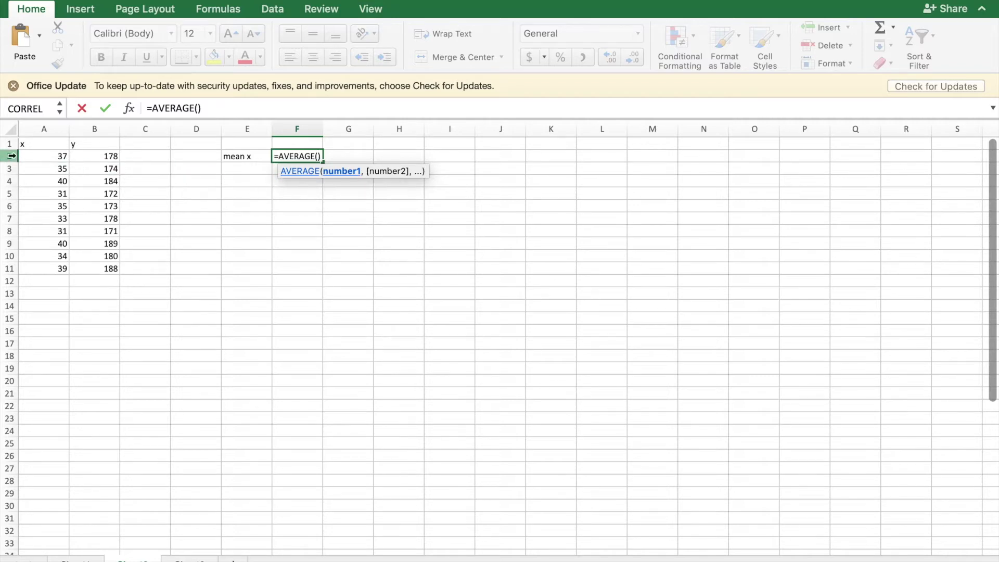
pyautogui.moveTo(31, 158); pyautogui.dragTo(36, 271)
pyautogui.press('Return')
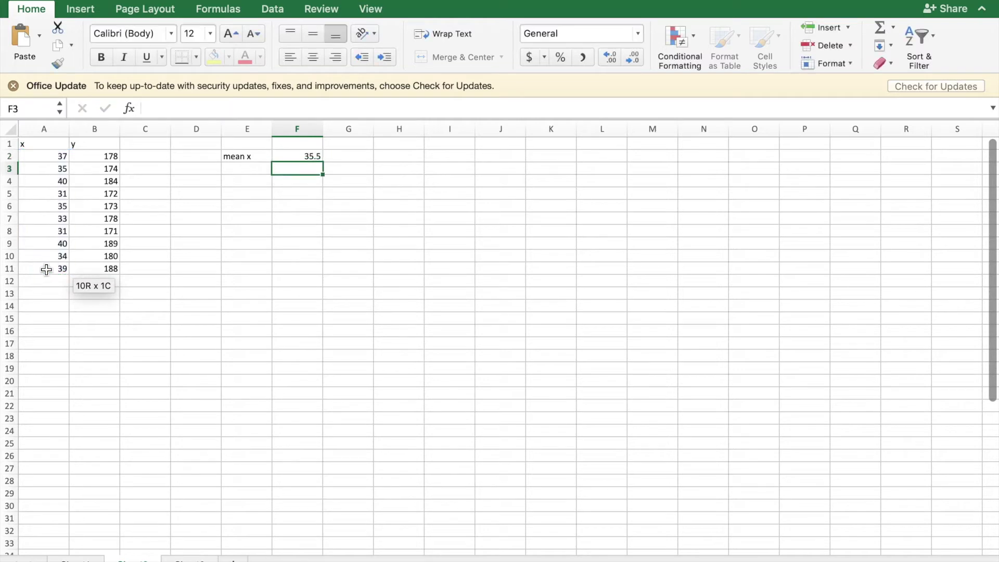
# Label E3 'mean y' and put =AVERAGE(B2:B11) in F3, giving 178.7.
pyautogui.click(251, 171)
pyautogui.write('mean ')
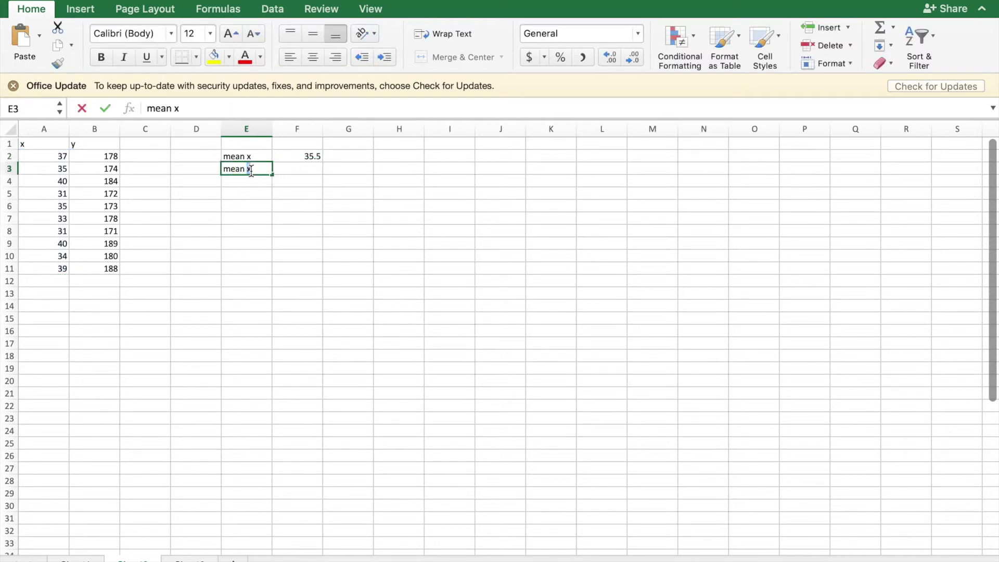
pyautogui.write('y')
pyautogui.click(317, 171)
pyautogui.write('=')
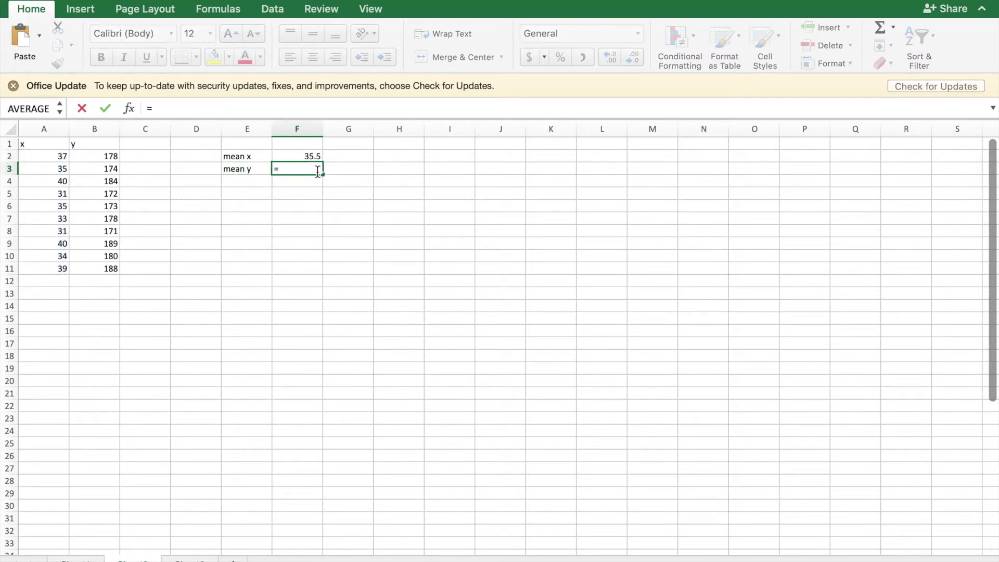
pyautogui.write('av')
pyautogui.doubleClick(326, 199)
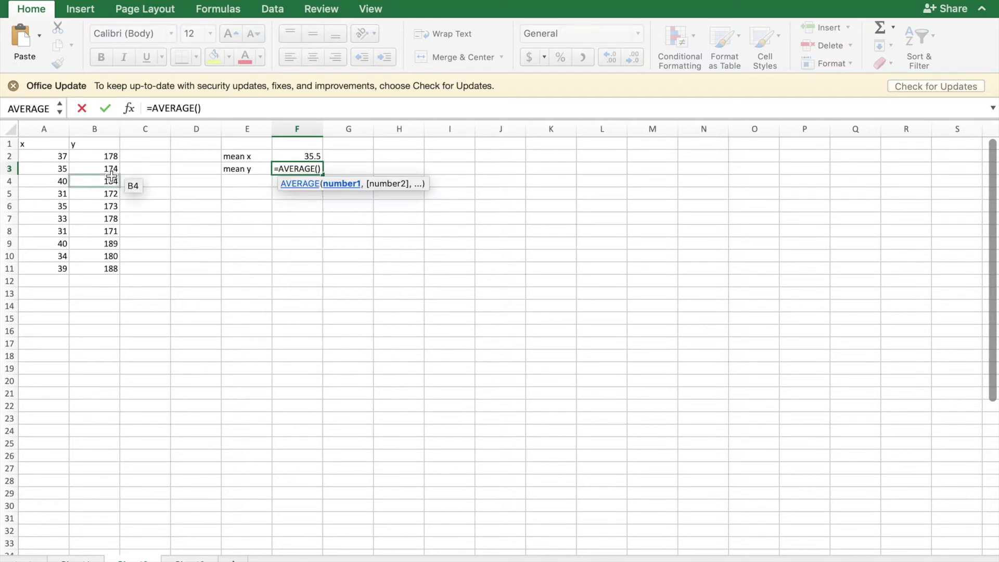
pyautogui.moveTo(112, 156); pyautogui.dragTo(115, 273)
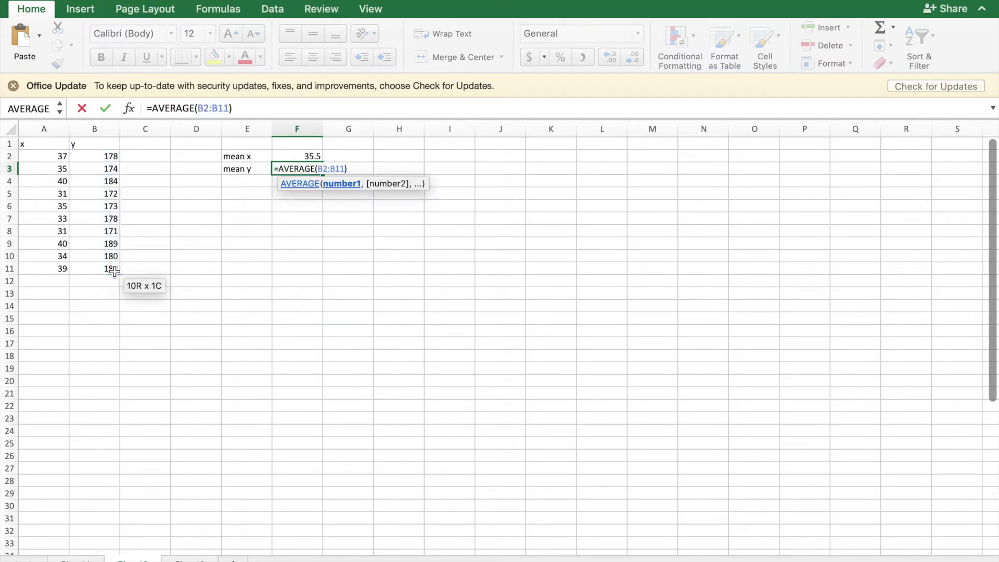
pyautogui.press('Return')
pyautogui.click(235, 197)
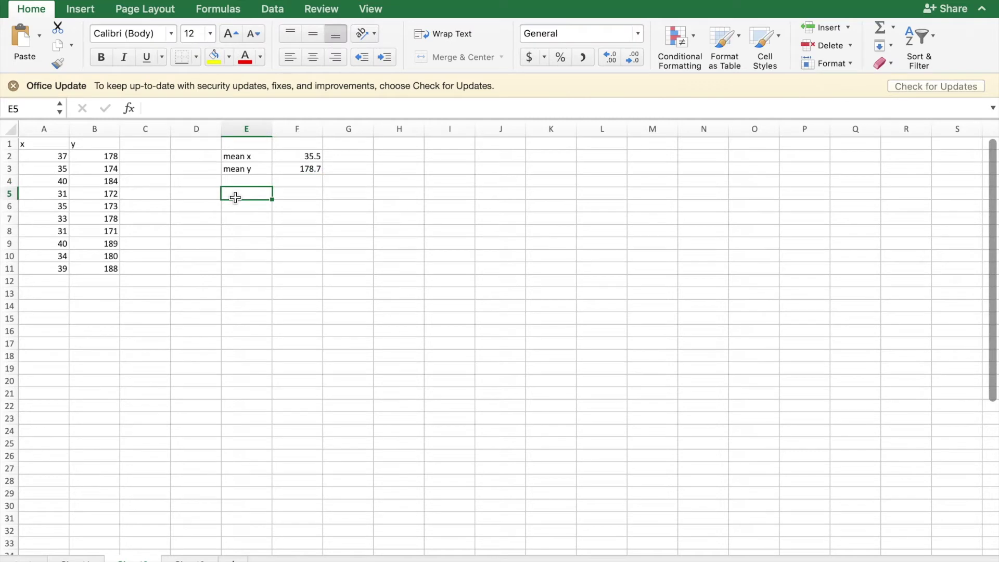
# Label E5 'SD x' and put =STDEV.S(A2:A11) in F5, giving 3.40750805.
pyautogui.write('SD a')
pyautogui.press('BackSpace')
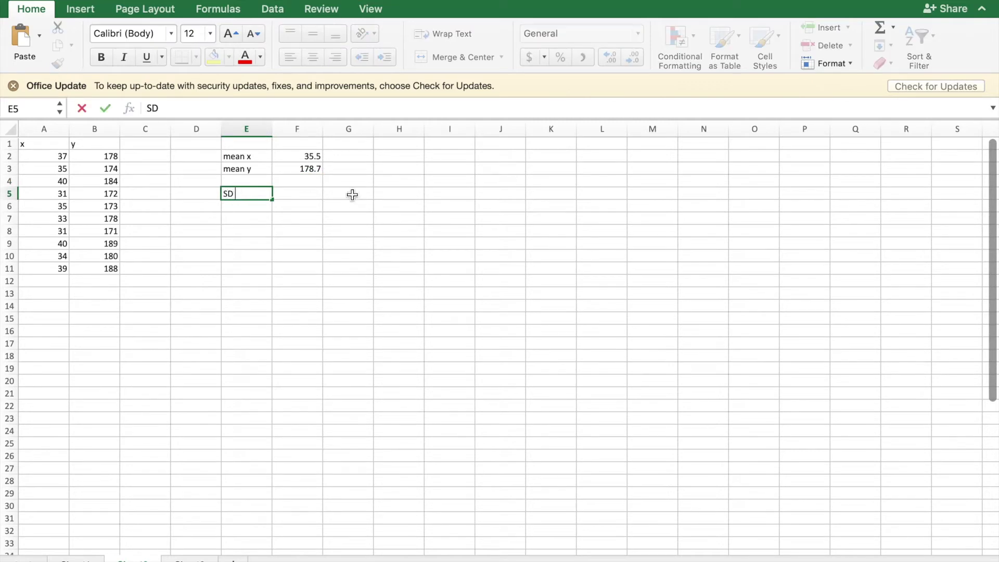
pyautogui.write('x')
pyautogui.click(299, 192)
pyautogui.write('=')
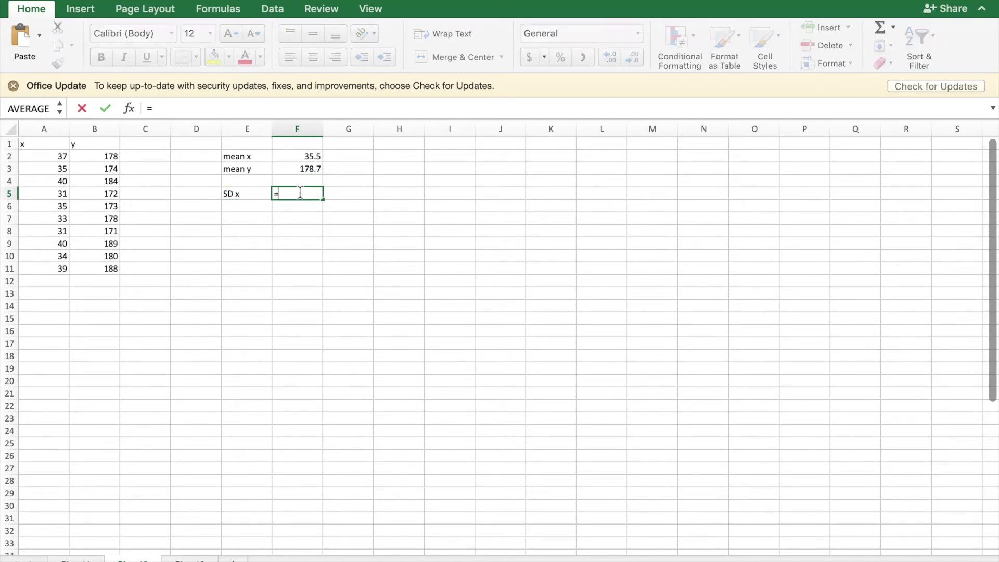
pyautogui.write('st')
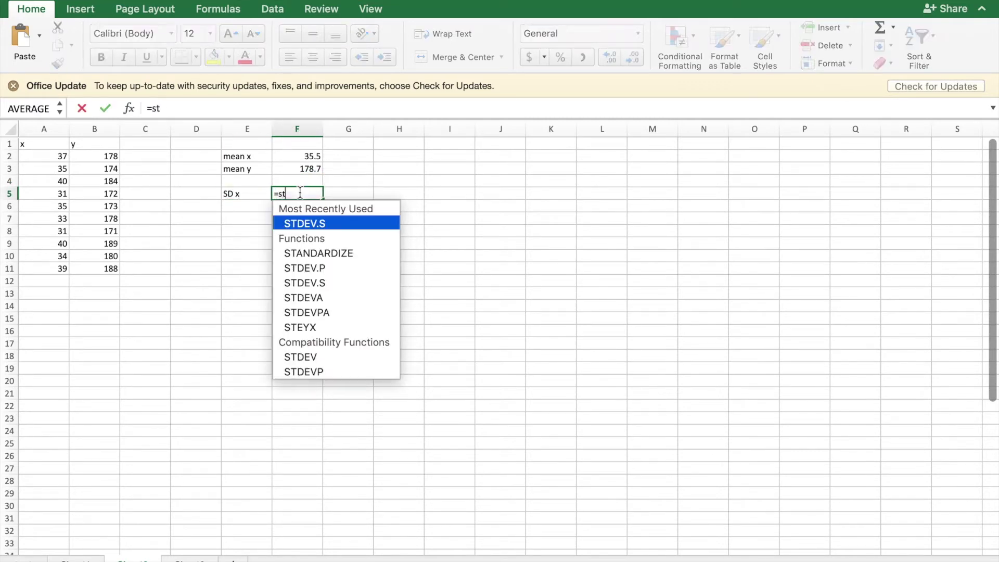
pyautogui.doubleClick(321, 225)
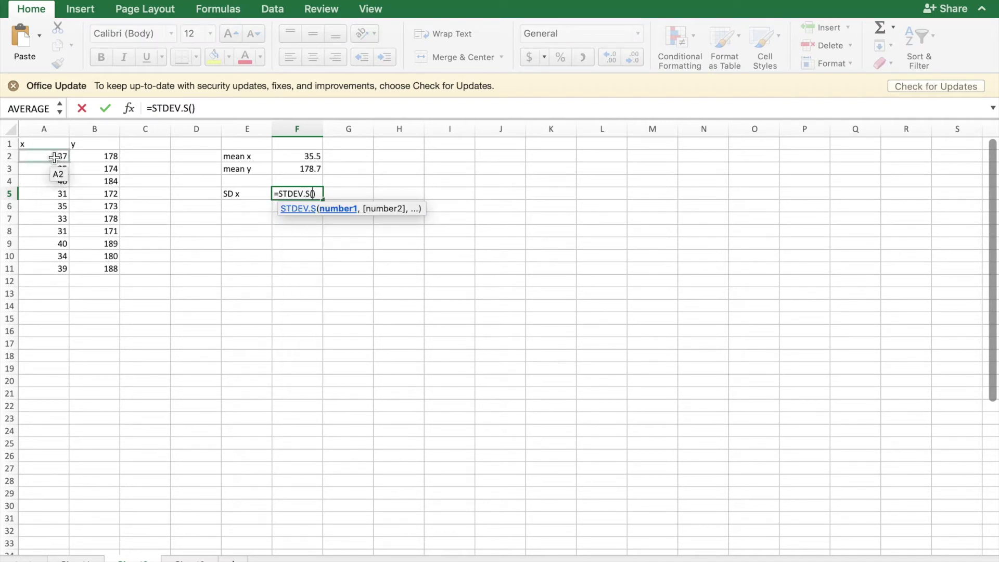
pyautogui.moveTo(54, 157); pyautogui.dragTo(52, 267)
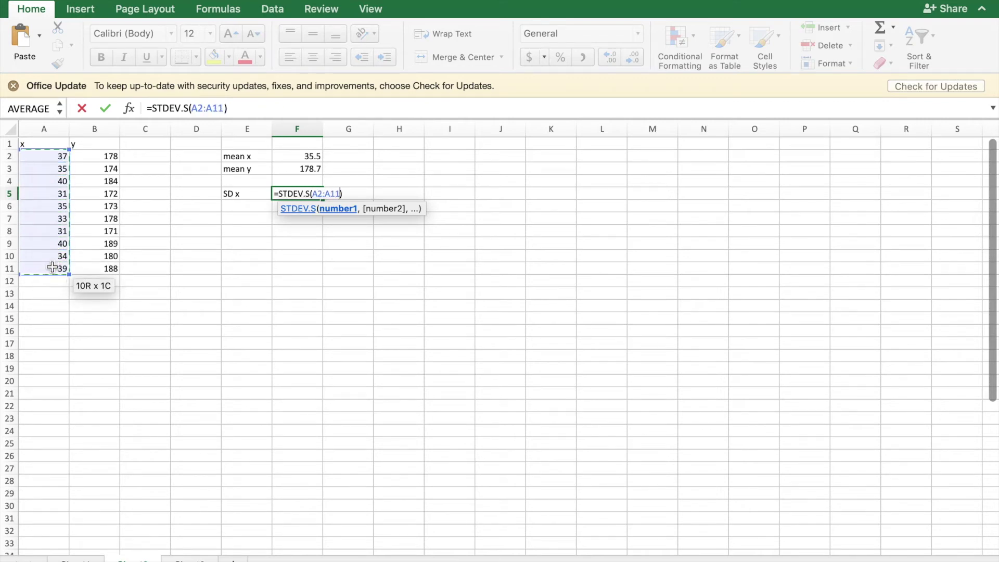
pyautogui.press('Return')
# Label E6 'SD y' and put =STDEV.S(B2:B11) in F6, giving 6.51579278.
pyautogui.click(236, 204)
pyautogui.write('SD ')
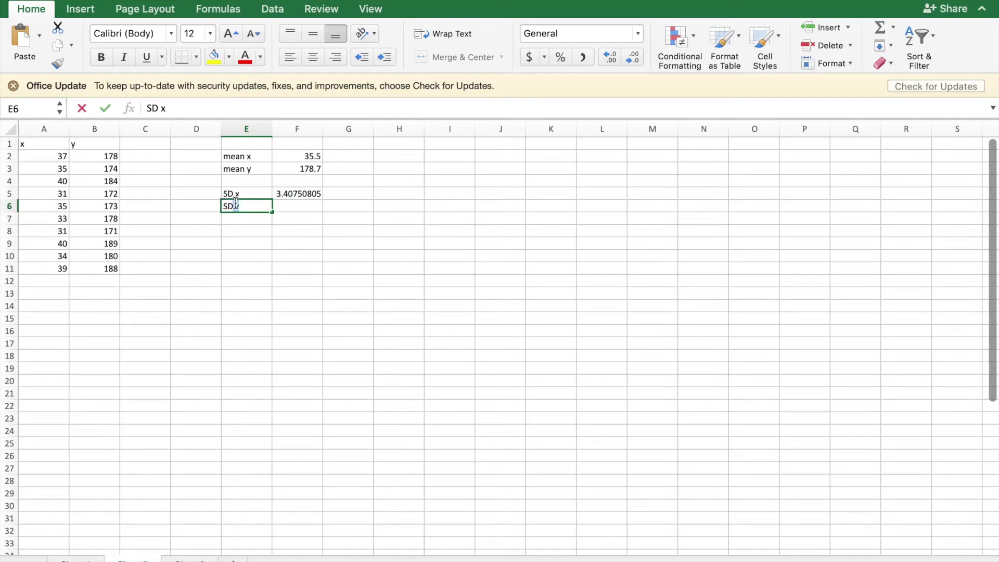
pyautogui.write('y')
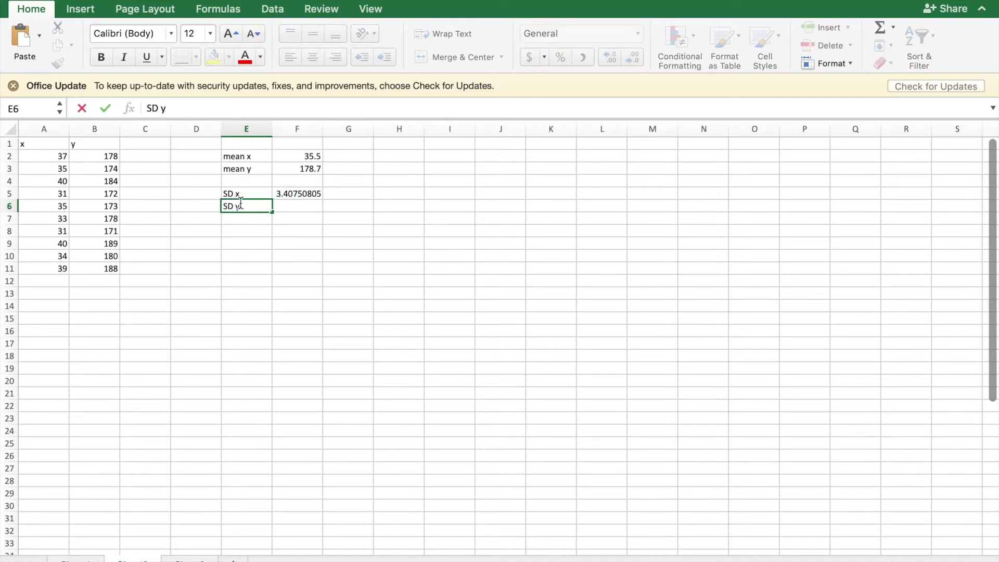
pyautogui.click(284, 204)
pyautogui.write('=st')
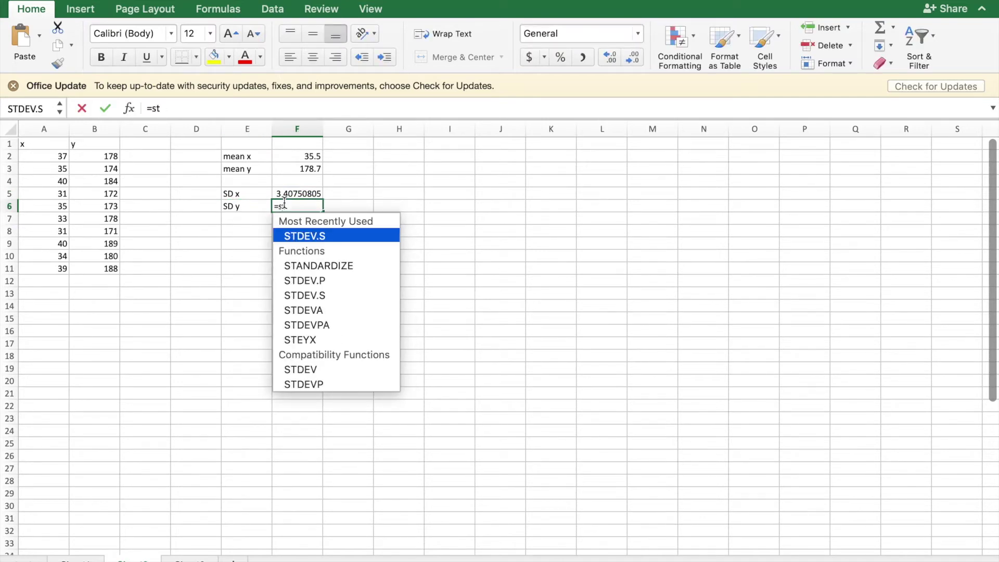
pyautogui.doubleClick(298, 235)
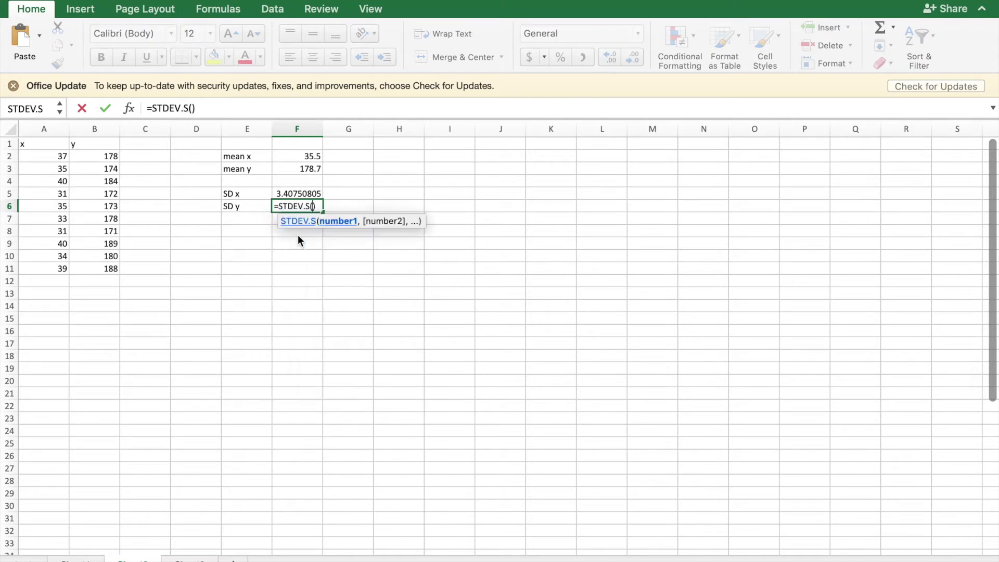
pyautogui.moveTo(109, 158); pyautogui.dragTo(106, 268)
pyautogui.press('Return')
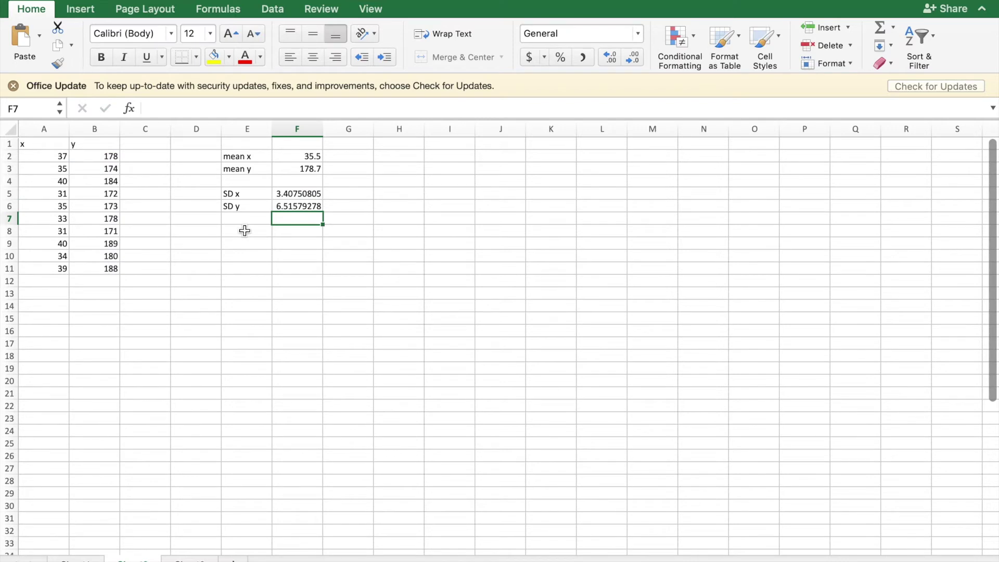
pyautogui.click(244, 231)
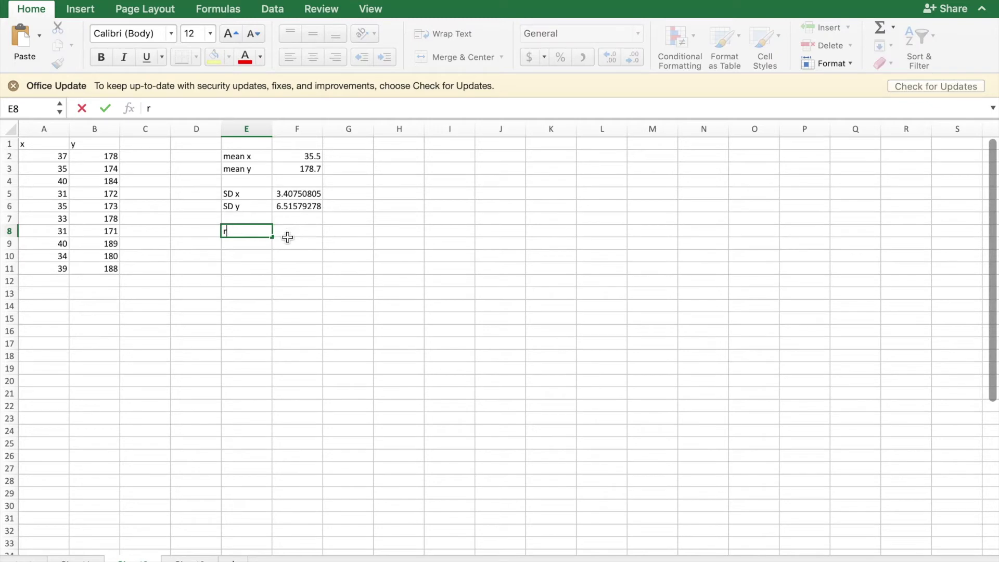
# Enter =CORREL(A2:A11,B2:B11) in F8 to get r = 0.85825721.
pyautogui.click(287, 236)
pyautogui.write('=')
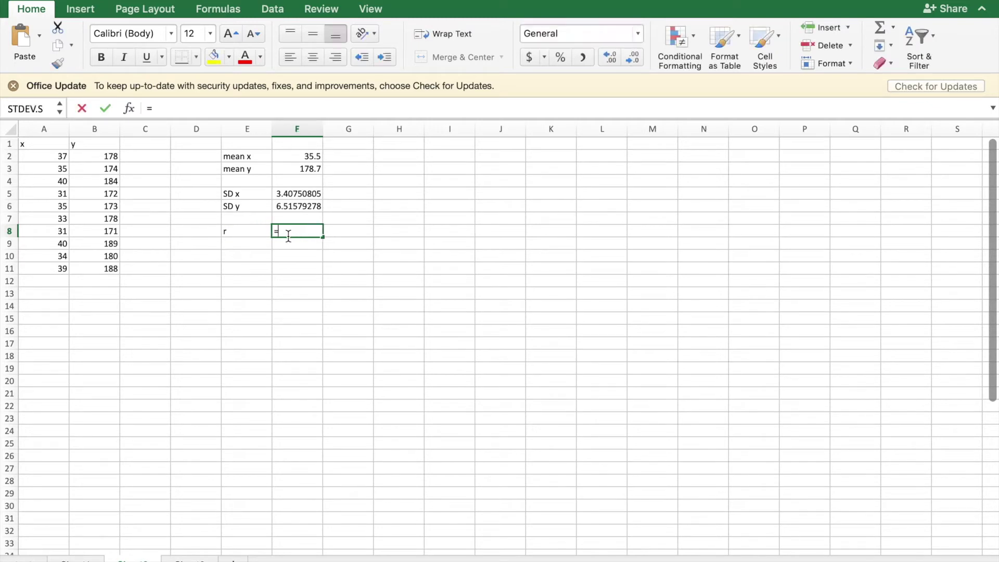
pyautogui.write('correl')
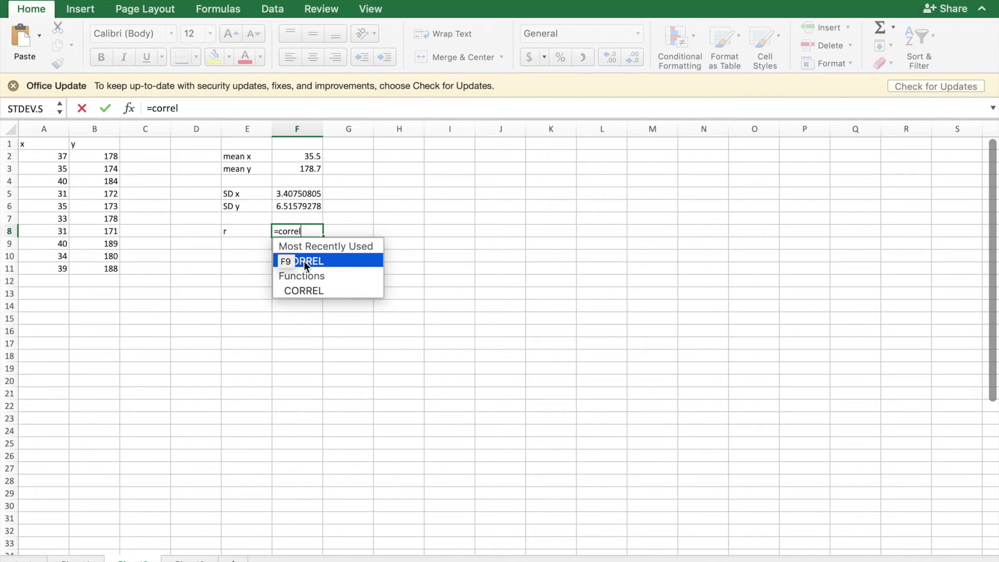
pyautogui.doubleClick(304, 261)
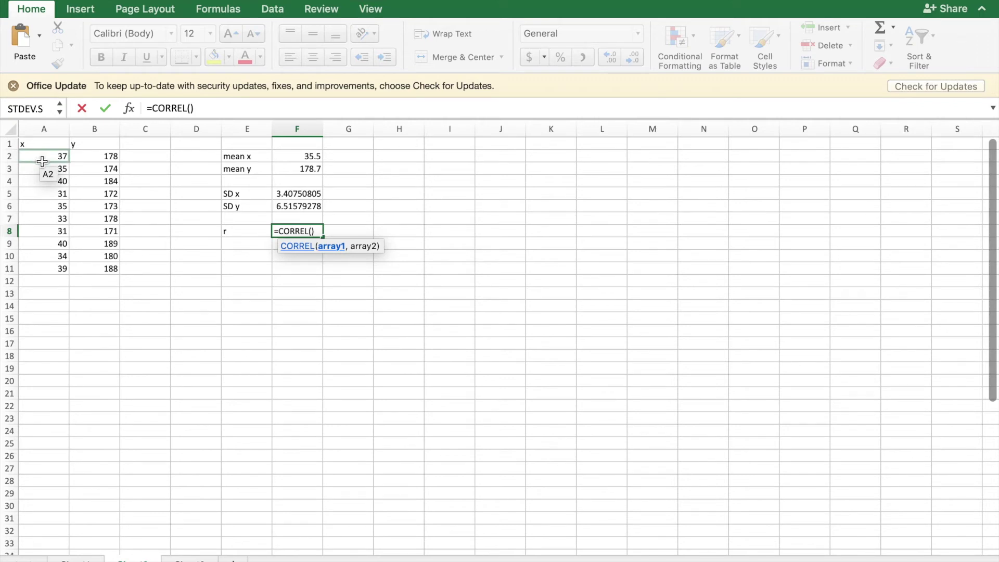
pyautogui.moveTo(42, 161); pyautogui.dragTo(43, 267)
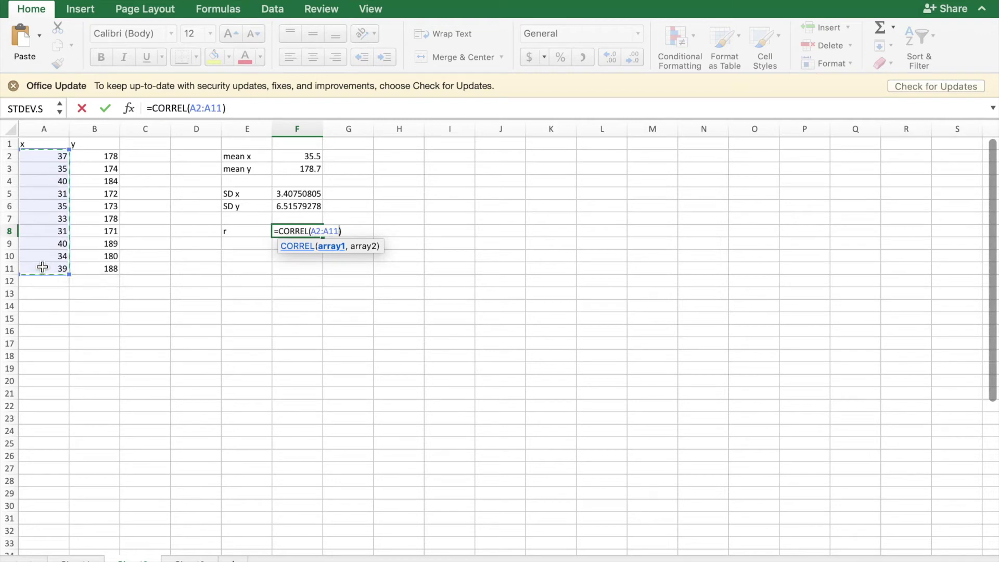
pyautogui.write(',')
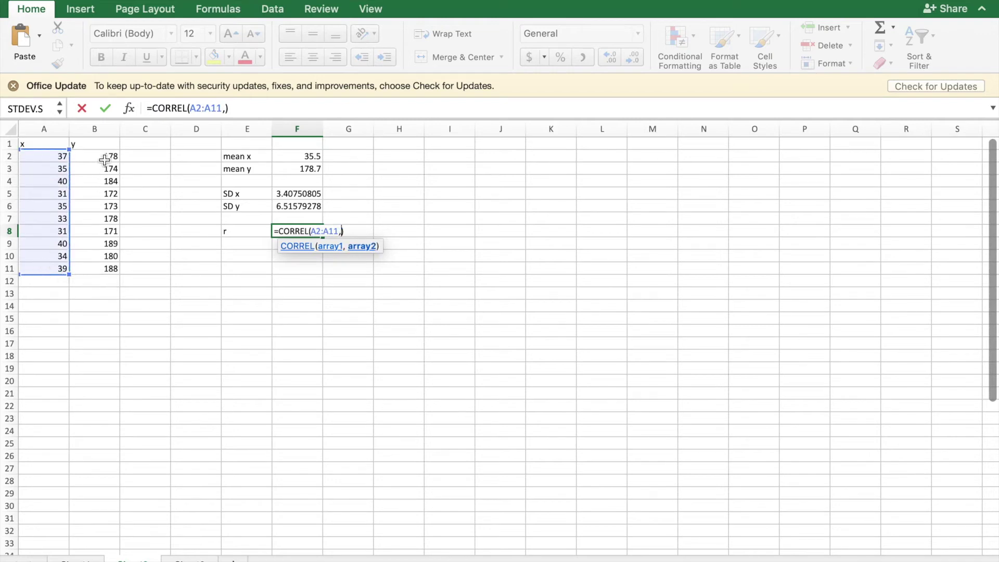
pyautogui.moveTo(101, 157); pyautogui.dragTo(97, 271)
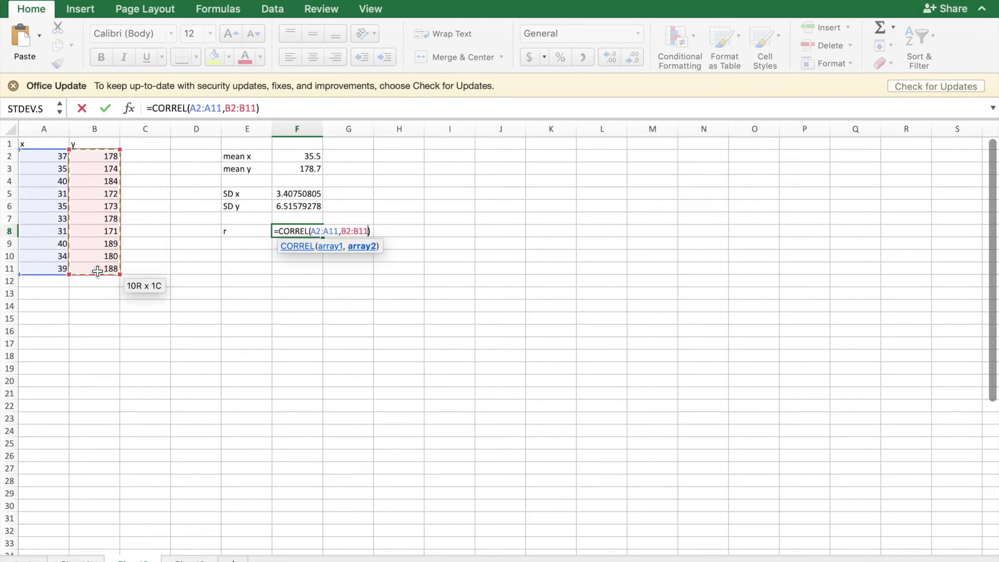
pyautogui.press('Return')
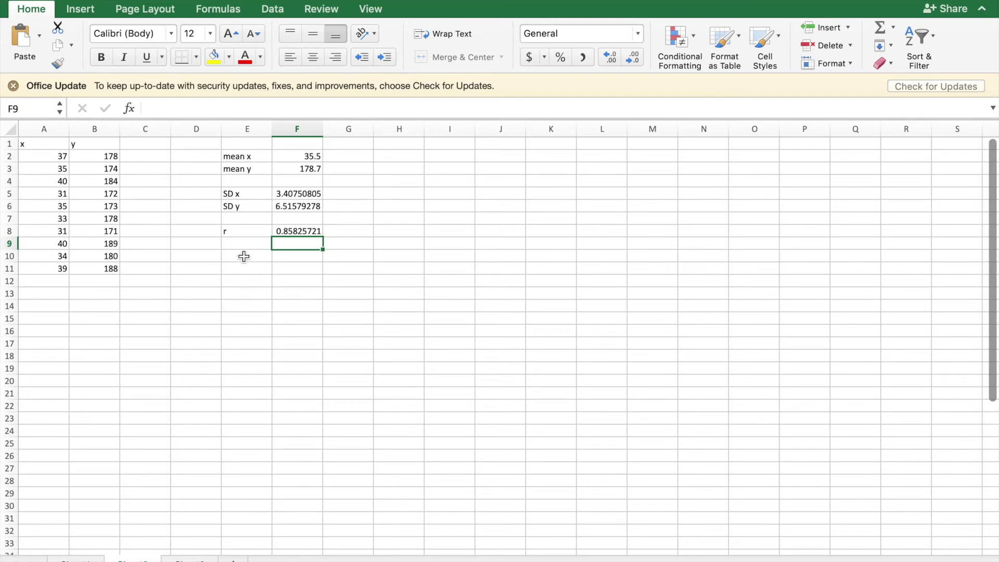
# Select A1:B11 with headers and insert a plain Scatter chart.
pyautogui.moveTo(31, 146); pyautogui.dragTo(99, 268)
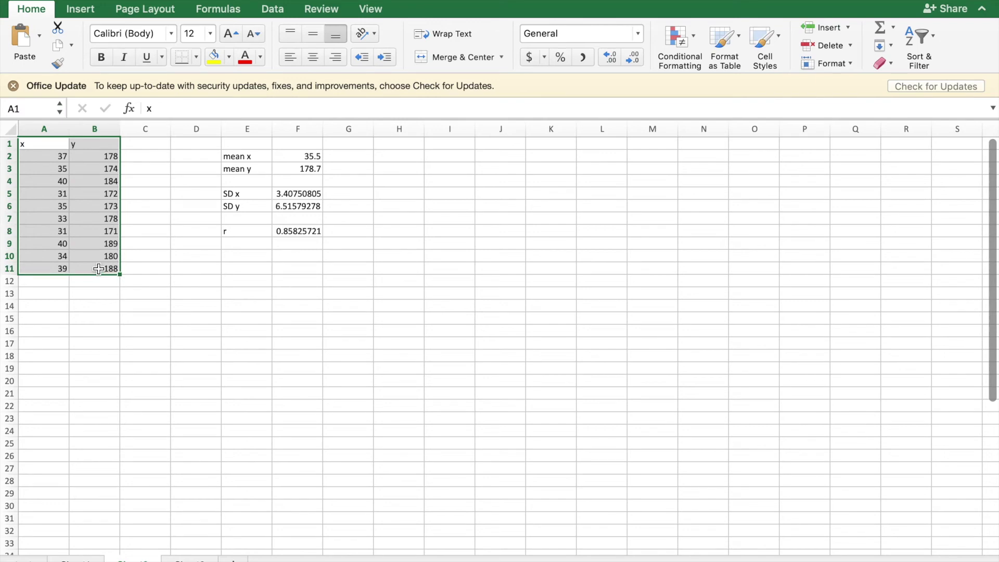
pyautogui.click(80, 10)
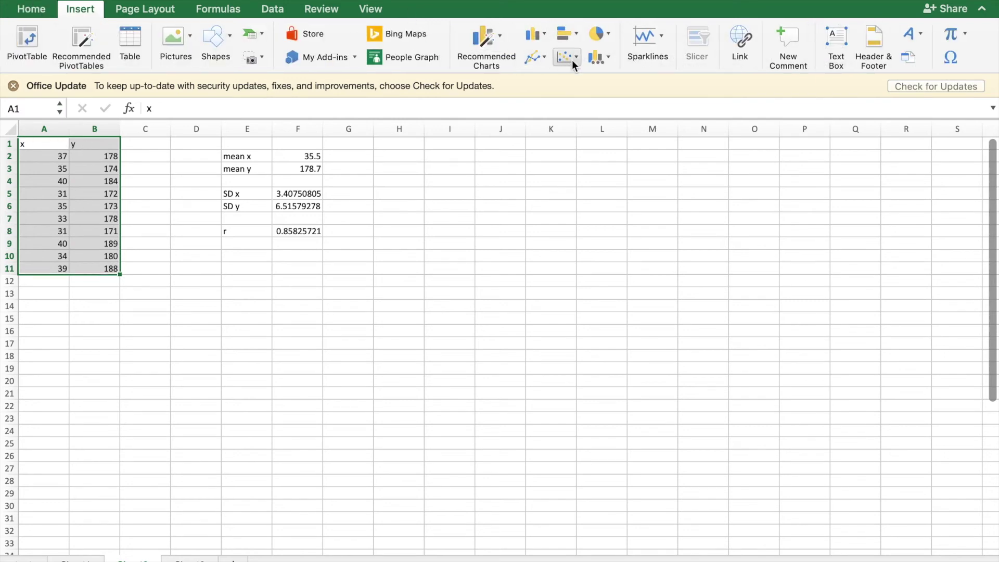
pyautogui.click(573, 60)
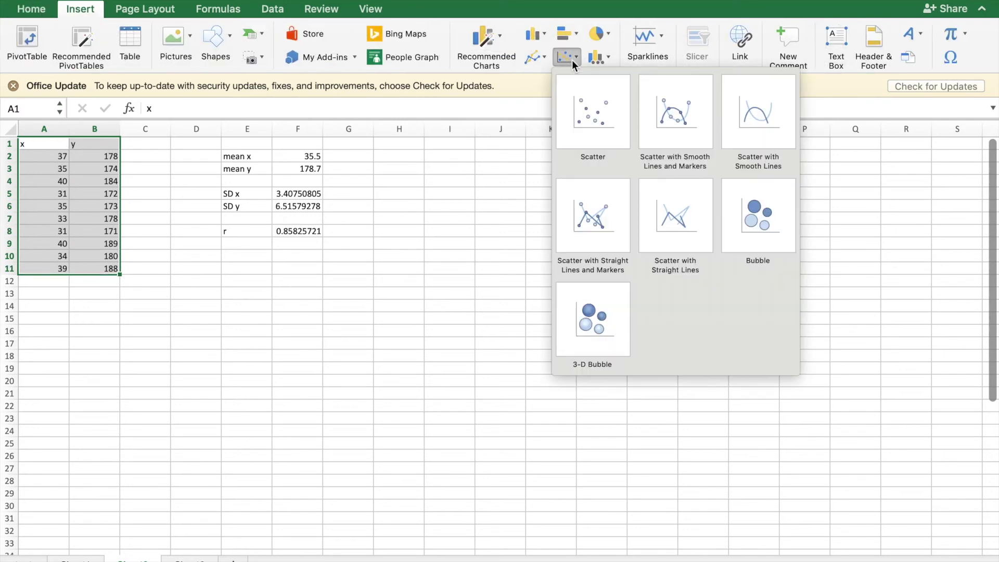
pyautogui.click(594, 130)
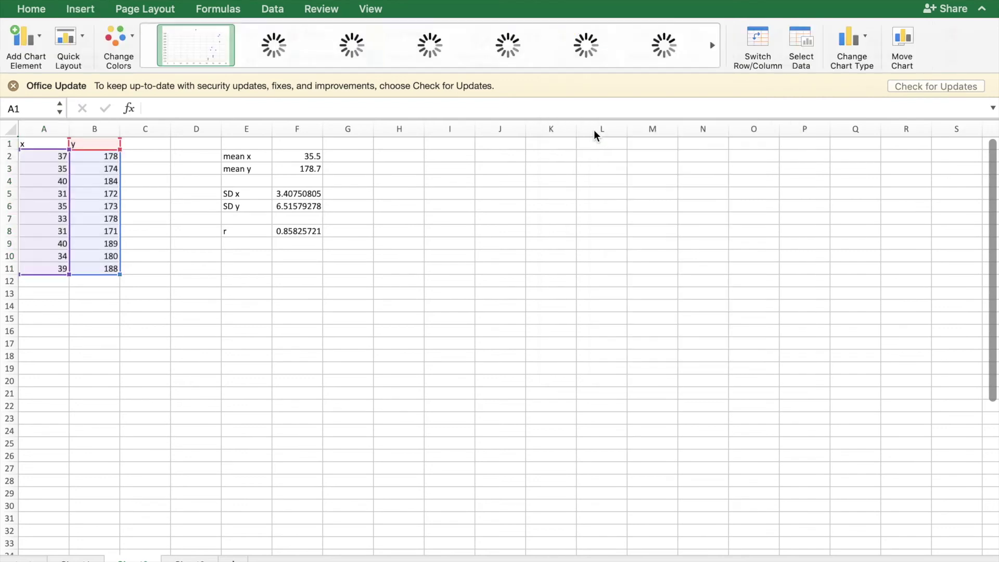
# Add a Linear Forecast trendline to the scatter chart through Add Chart Element.
pyautogui.click(15, 60)
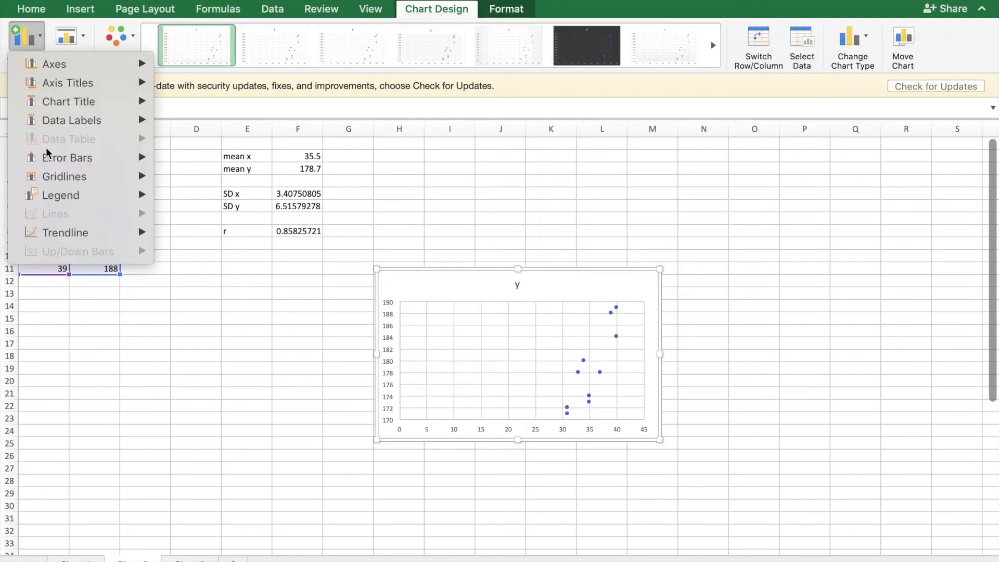
pyautogui.moveTo(78, 233)
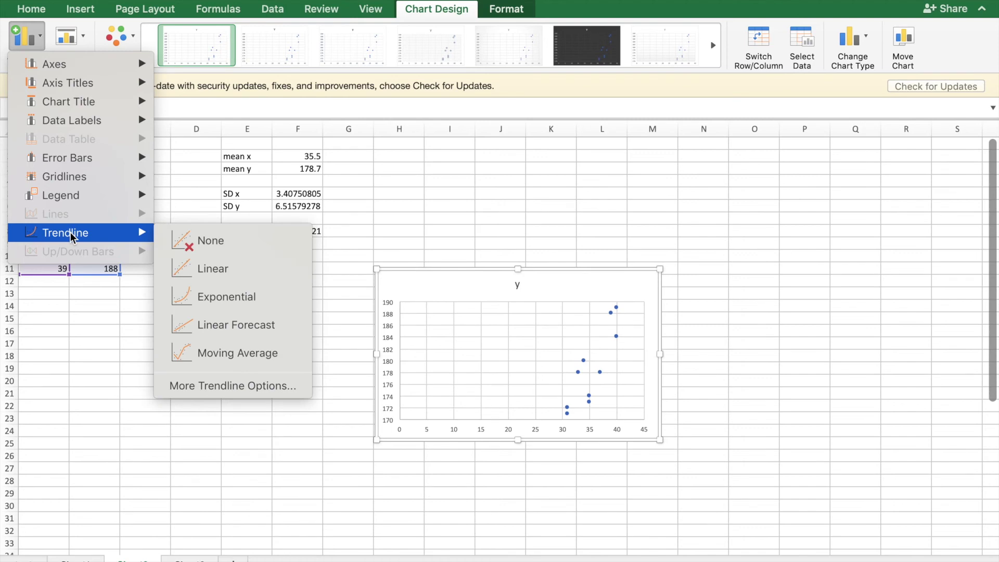
pyautogui.click(236, 325)
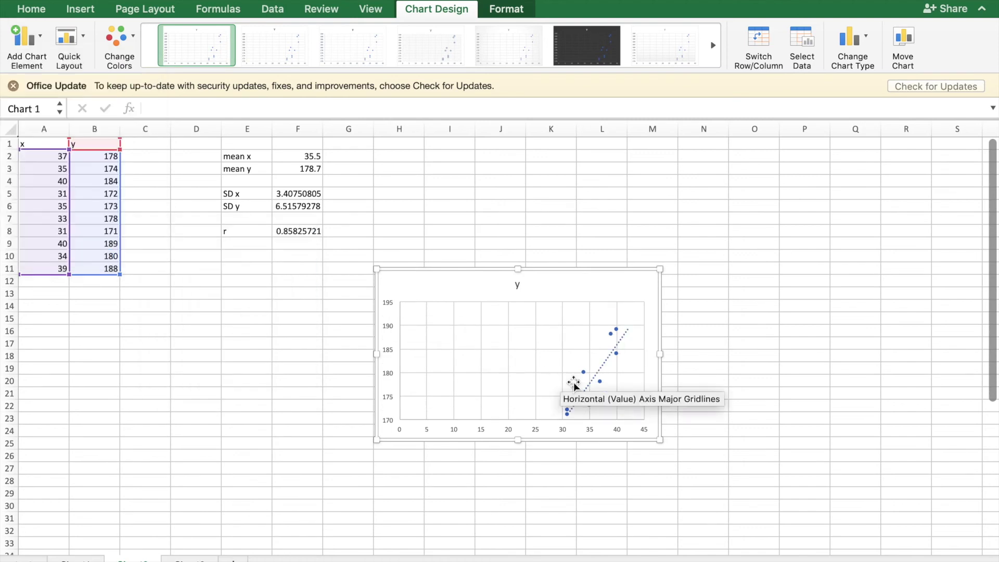
pyautogui.rightClick(606, 367)
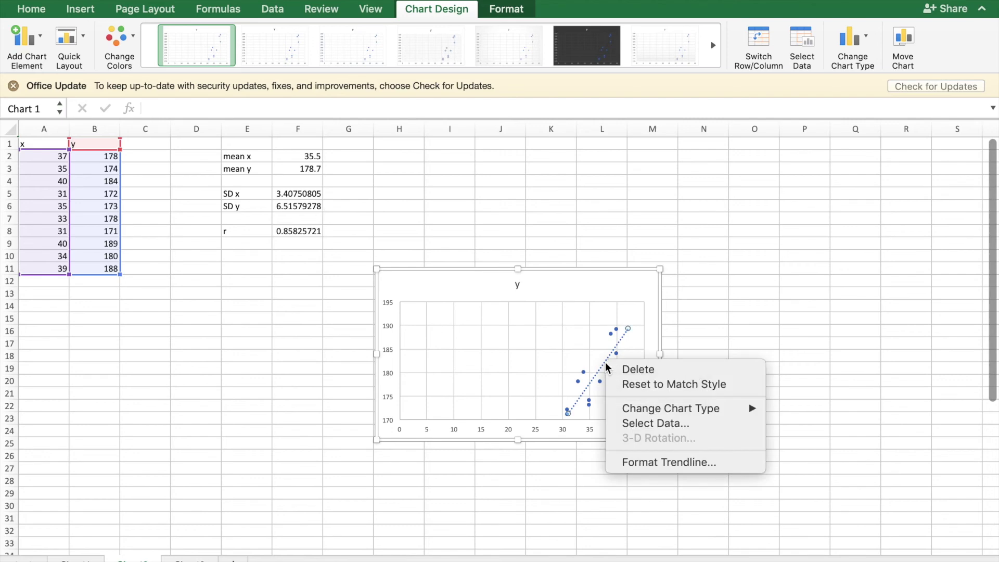
# Enable Display equation on chart and move the y = 1.6411x + 120.44 label beside the title.
pyautogui.click(658, 462)
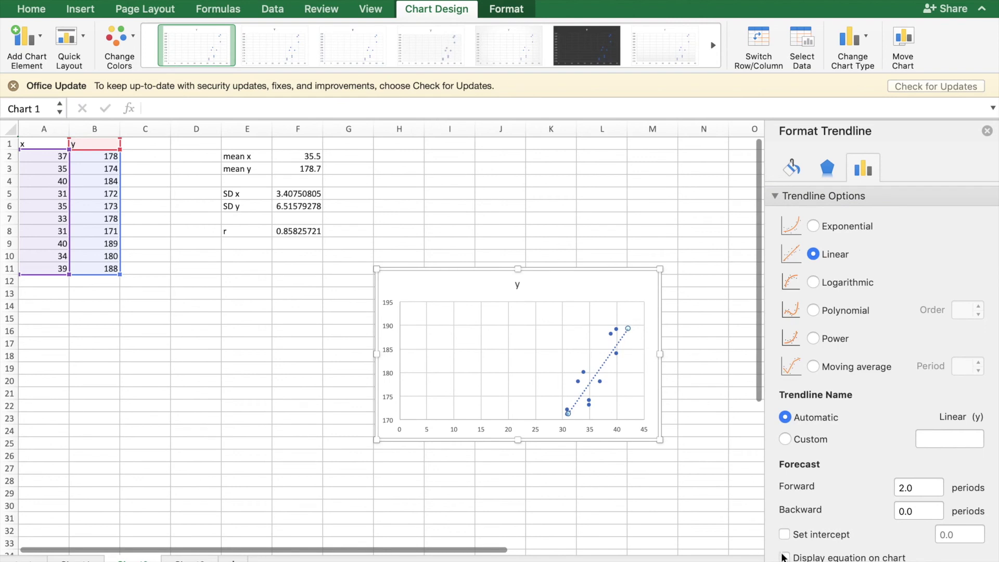
pyautogui.click(785, 557)
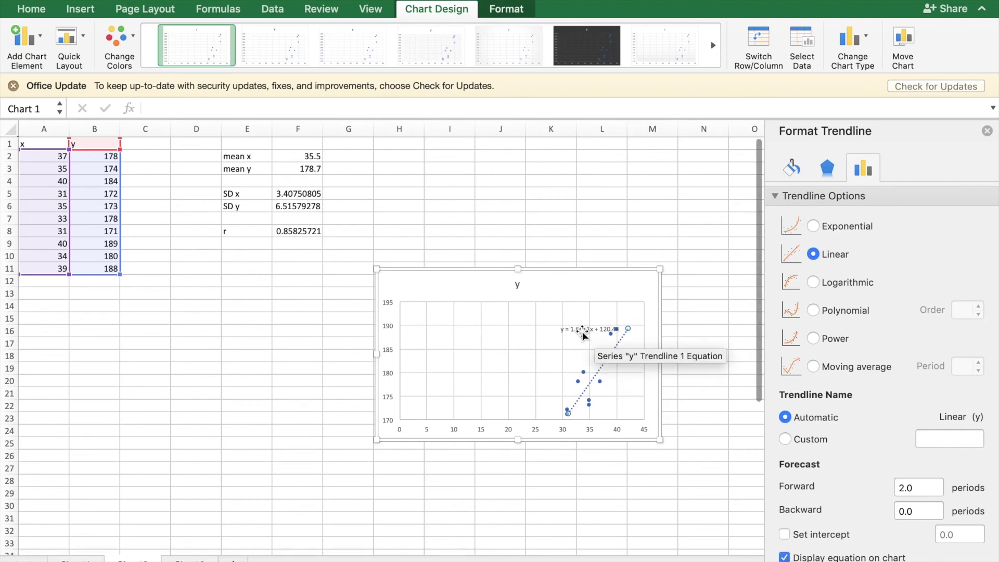
pyautogui.moveTo(585, 330); pyautogui.dragTo(572, 286)
pyautogui.rightClick(579, 285)
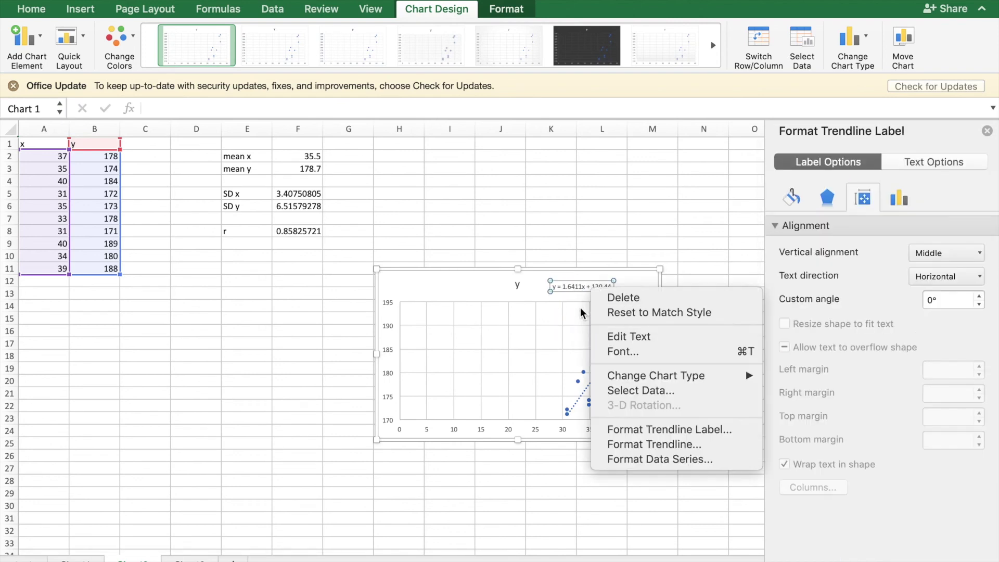
pyautogui.click(580, 292)
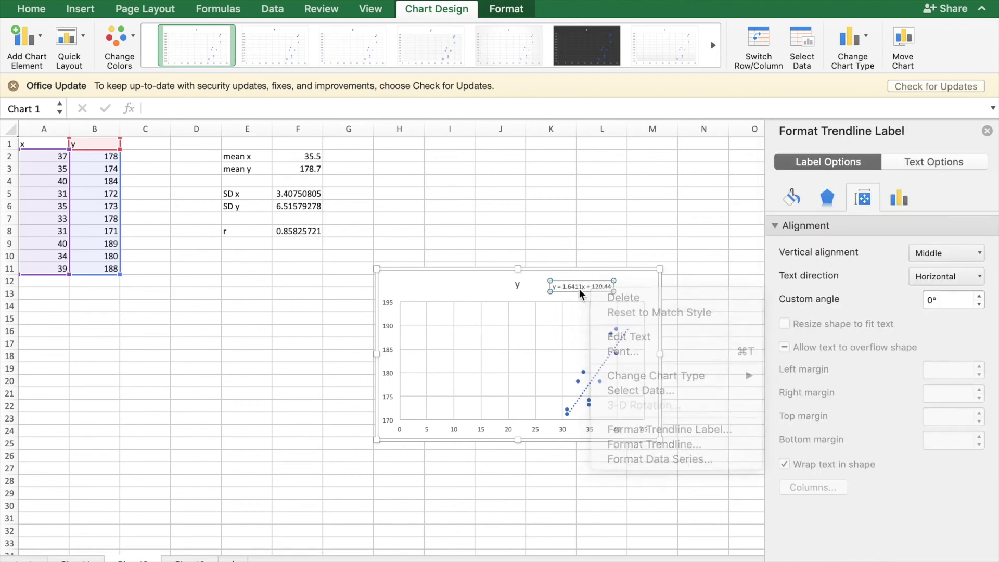
pyautogui.click(987, 130)
# Scroll around the sheet to review the statistics and the finished chart.
pyautogui.scroll(5, 642, 306)
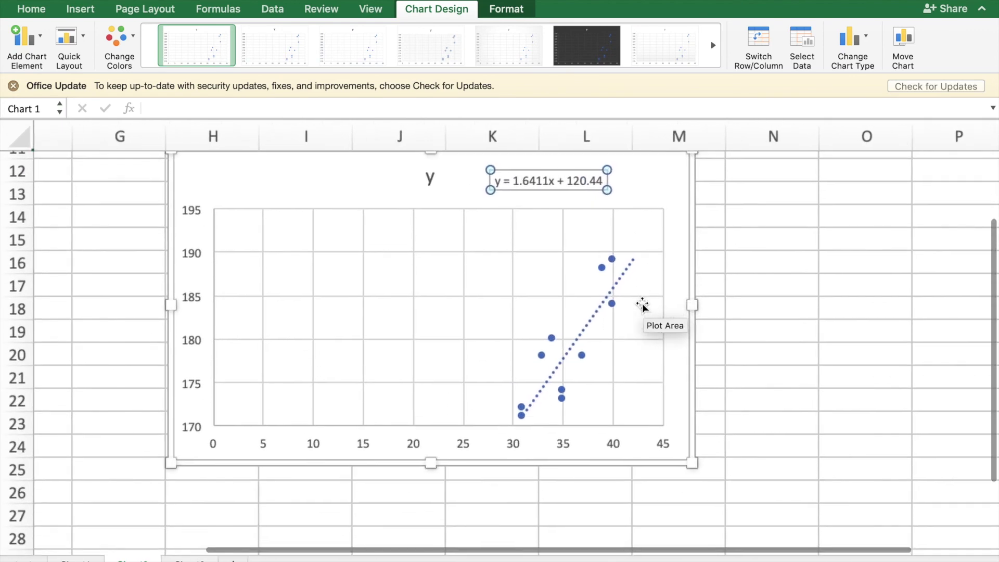
pyautogui.hscroll(-2, 628, 187)
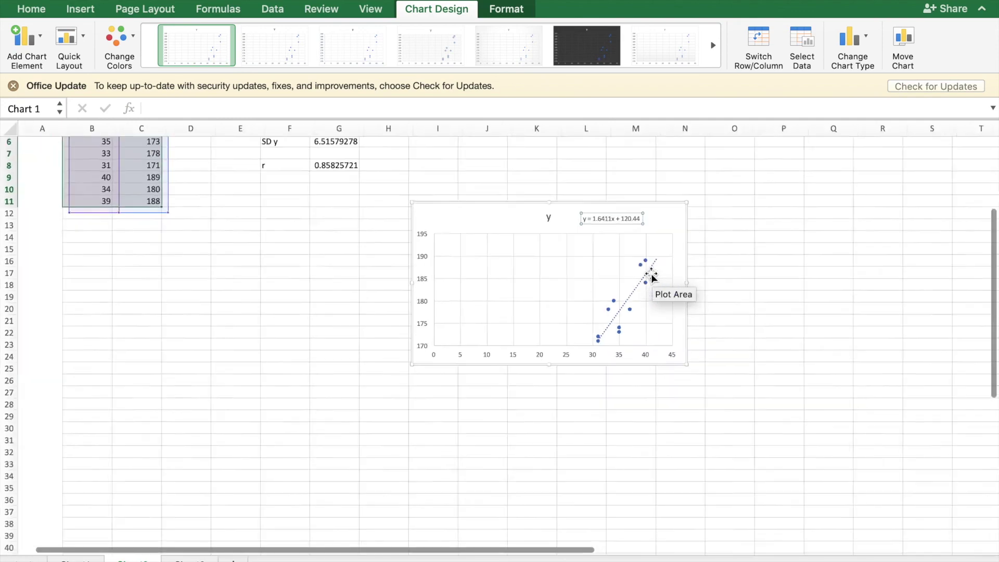
pyautogui.scroll(-5, 654, 276)
pyautogui.scroll(3, 652, 276)
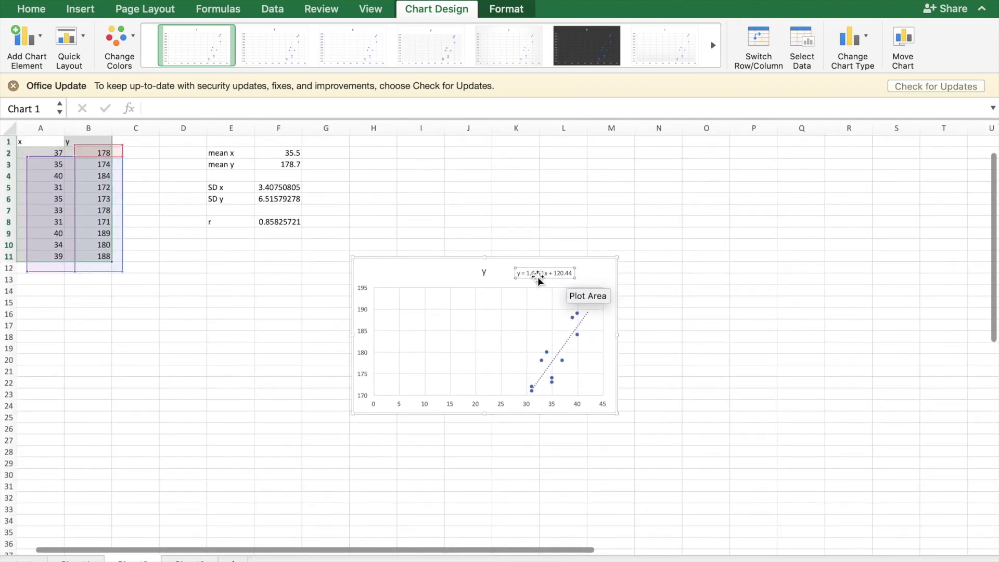